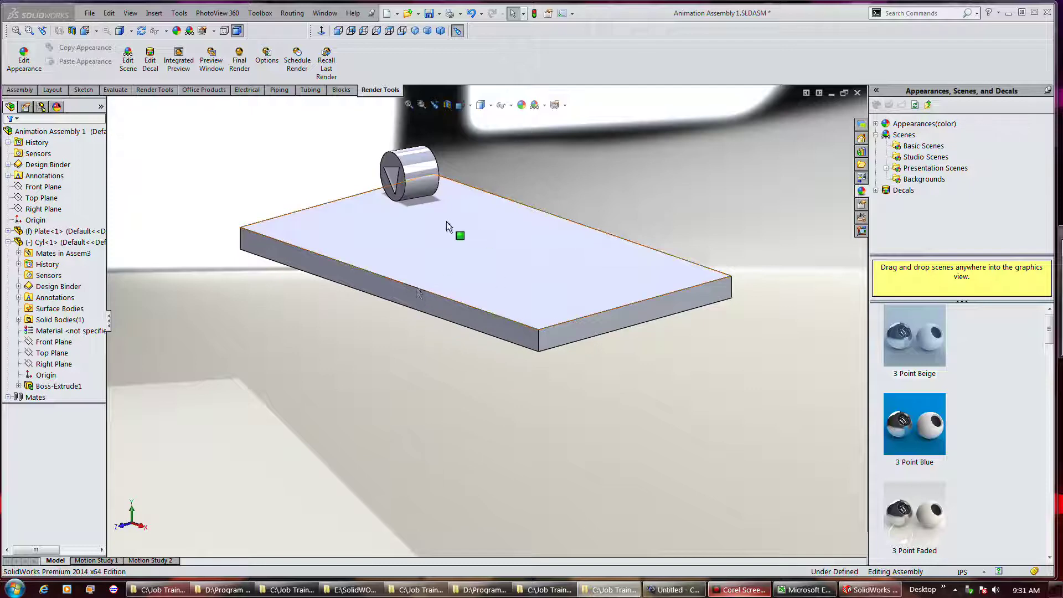
Step: Render the plate-and-cylinder assembly to 100% without aborting, then close the render and preview windows
click(440, 294)
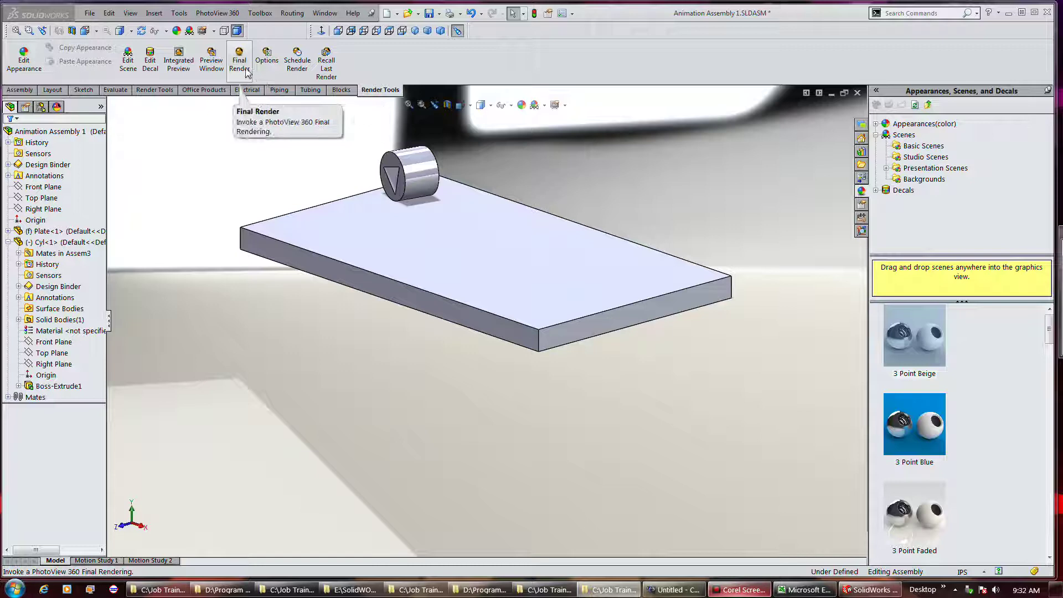
click(245, 73)
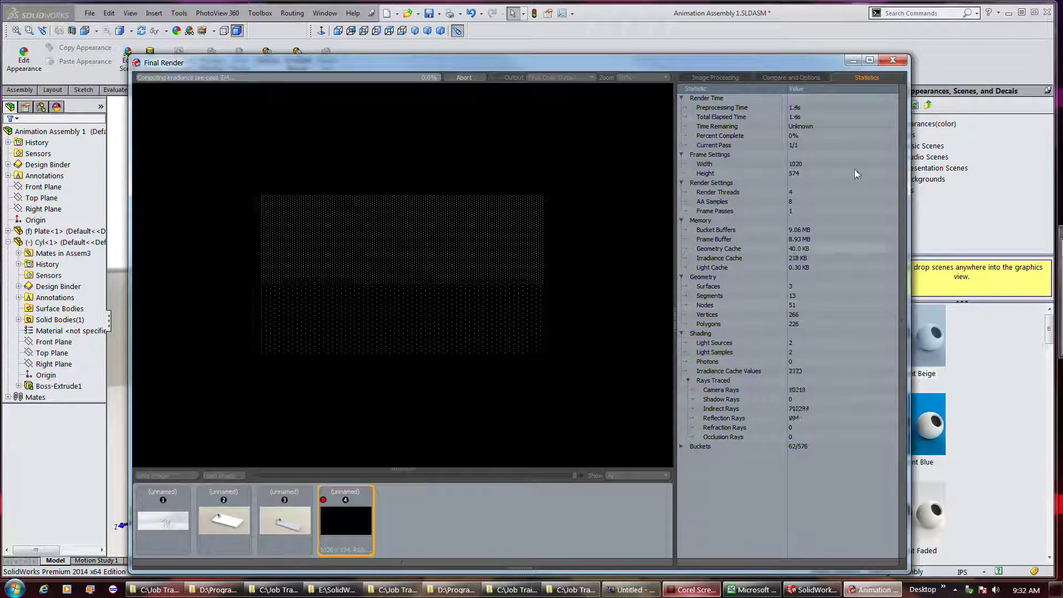
click(893, 61)
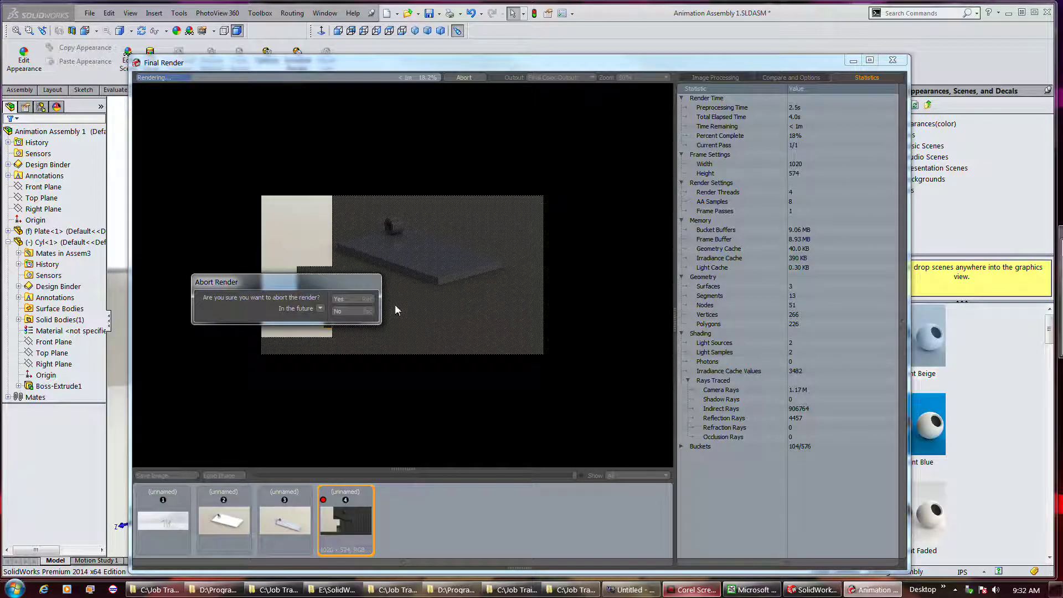
click(354, 310)
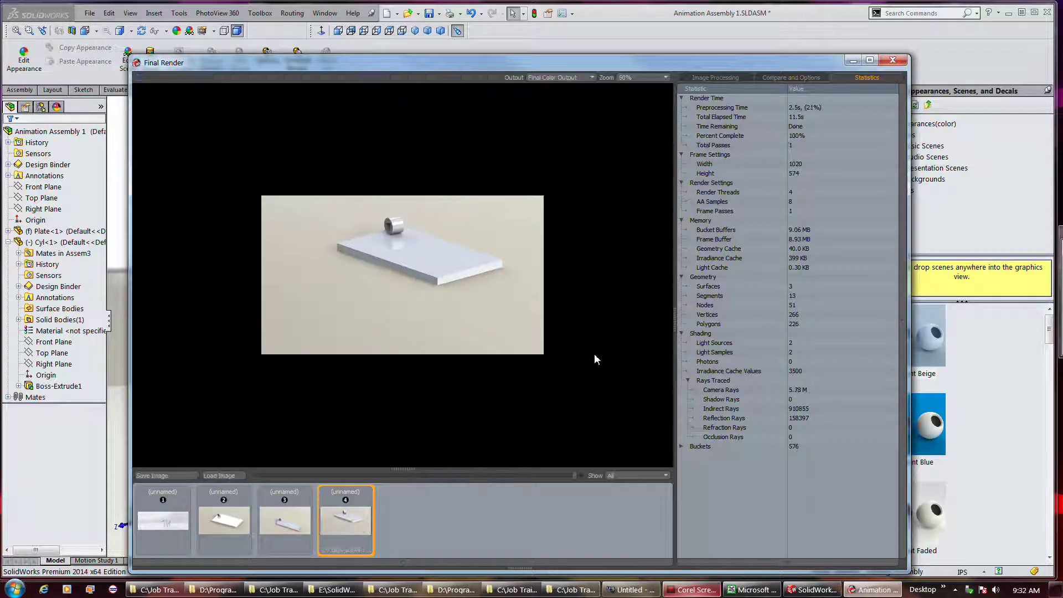
click(892, 61)
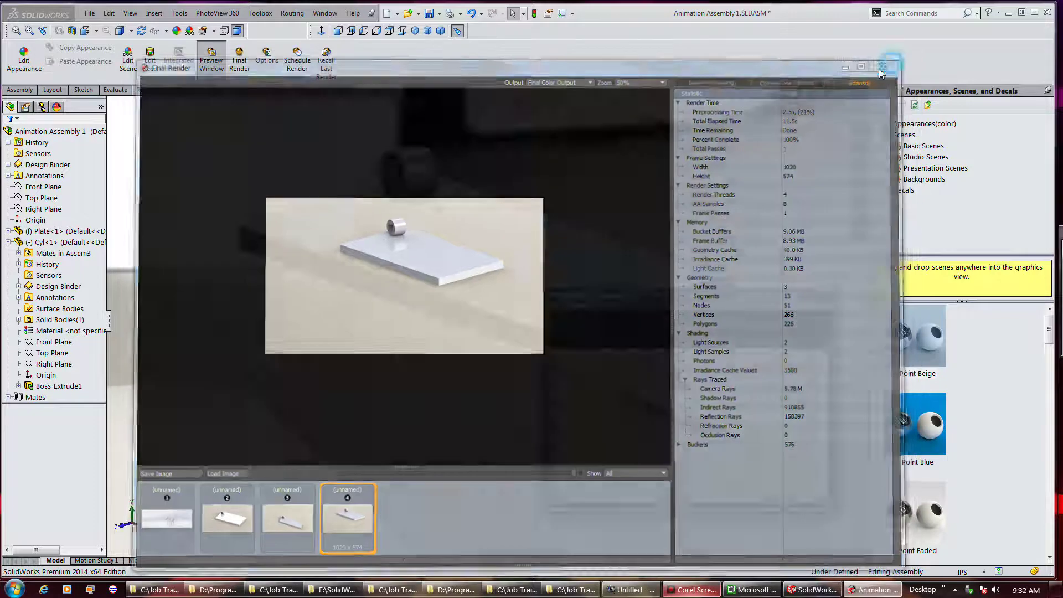
click(817, 298)
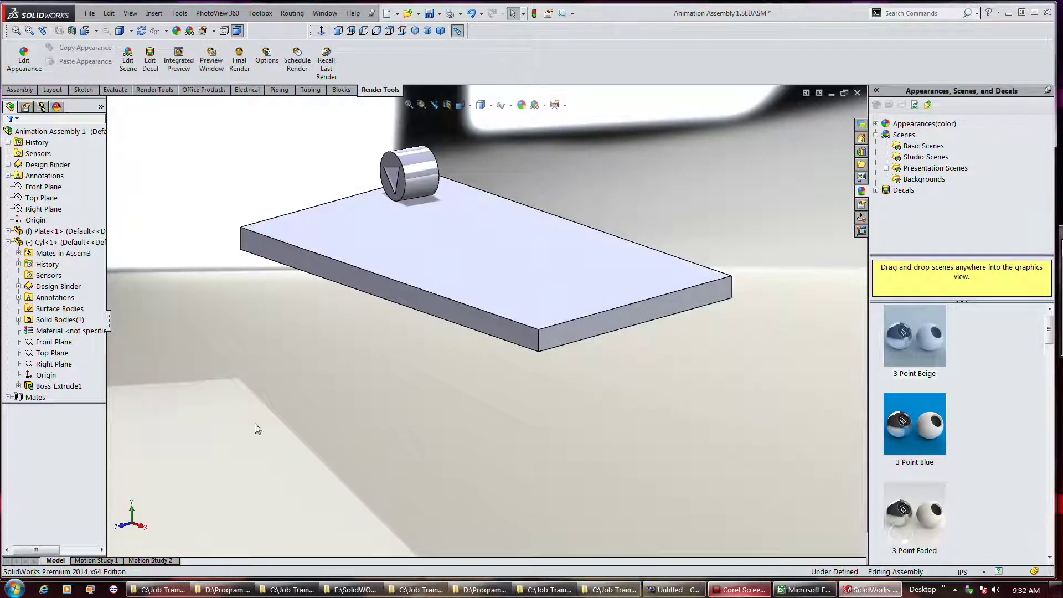
Step: In Motion Study 1, select Animation Assembly 1 and bring up Save Animation settings
click(95, 560)
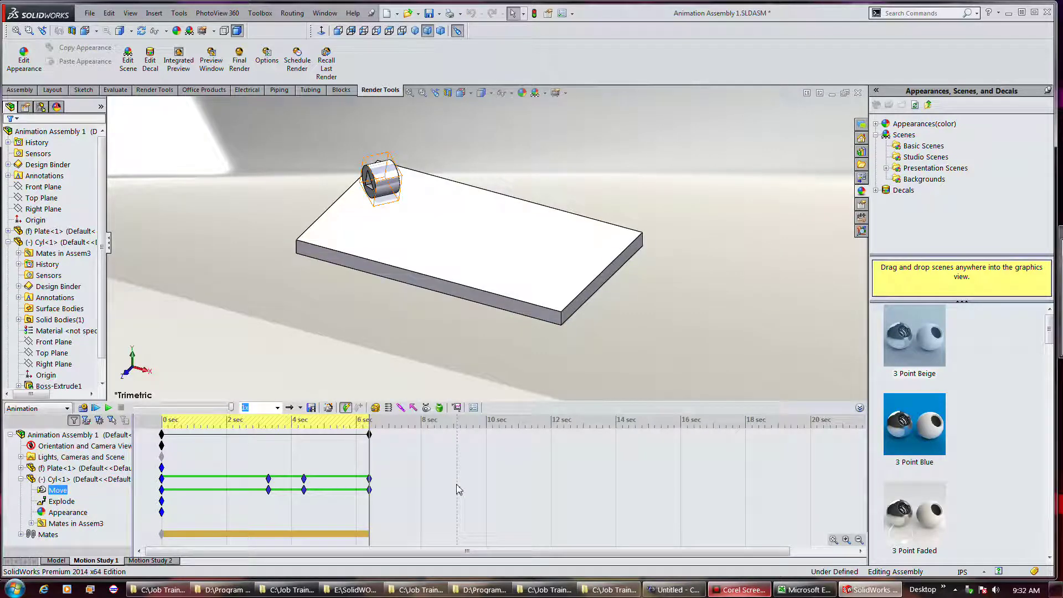
click(349, 434)
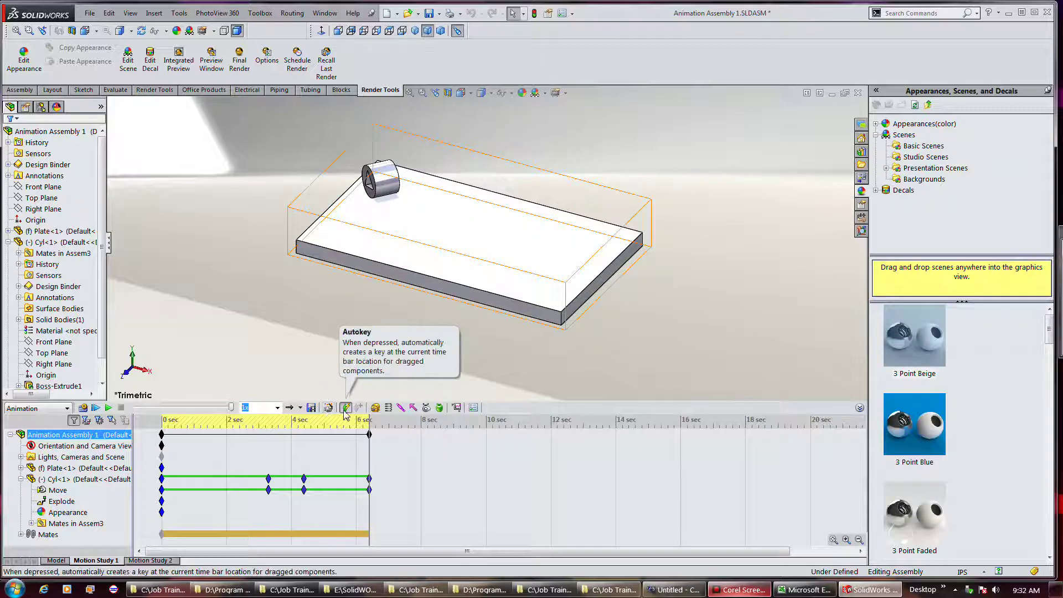
click(310, 407)
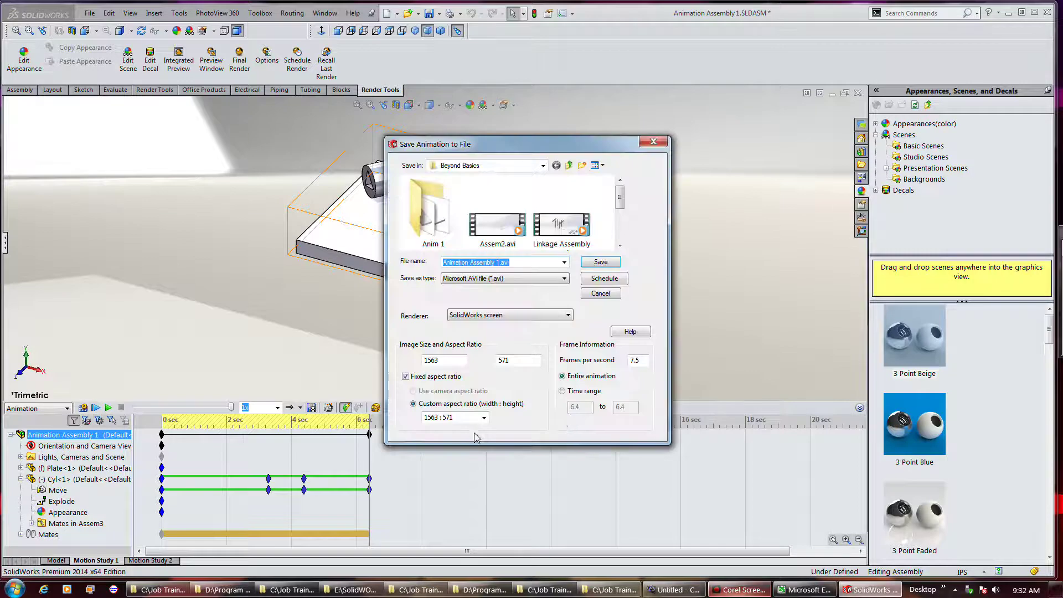
Step: Inspect the Microsoft Video 1 compressor configuration, then cancel all animation save dialogs
click(606, 280)
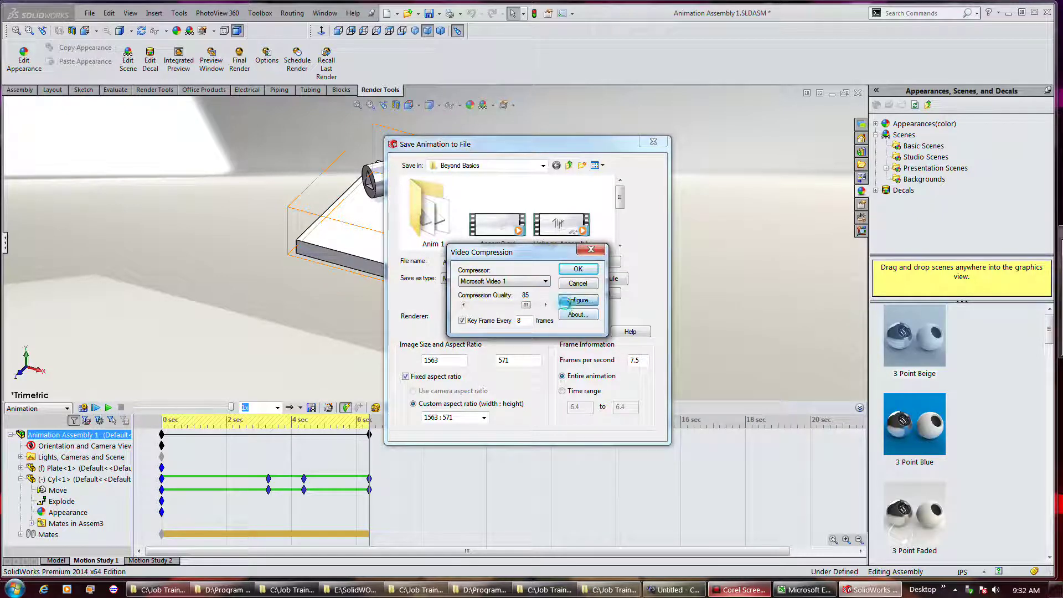
click(575, 300)
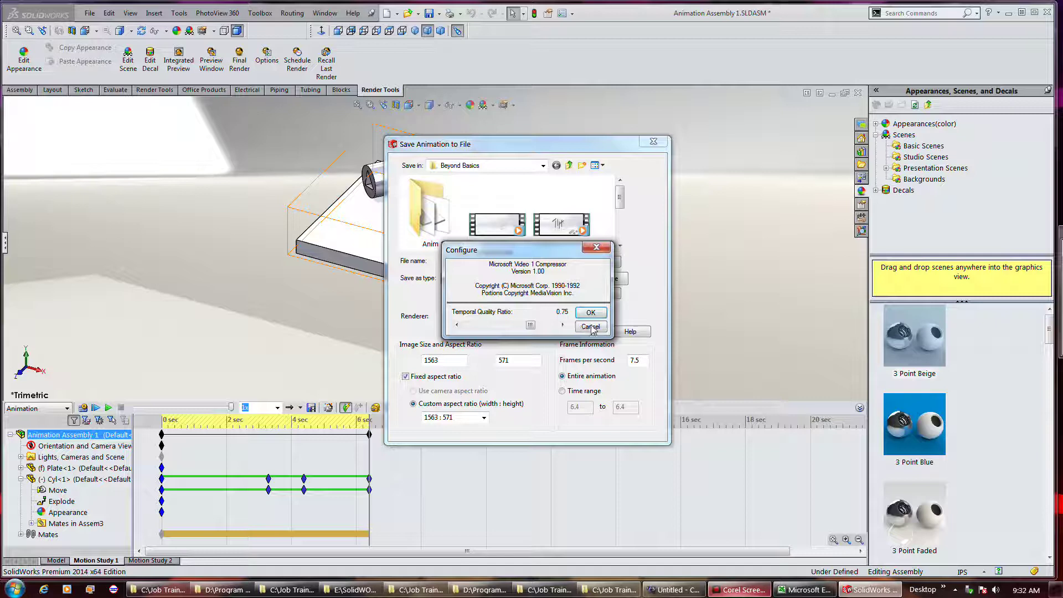
click(590, 328)
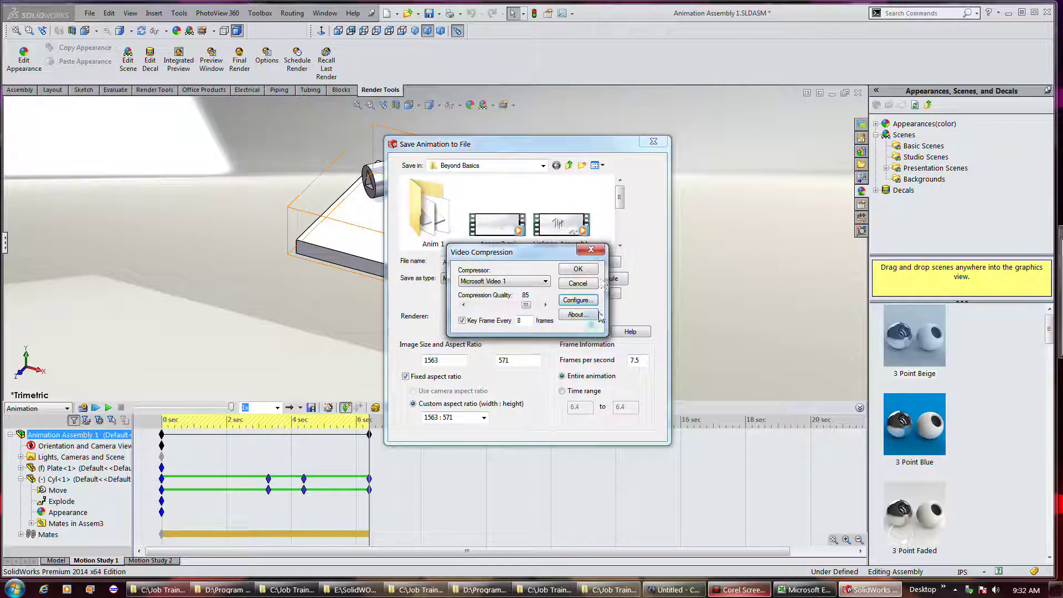
click(584, 284)
click(653, 142)
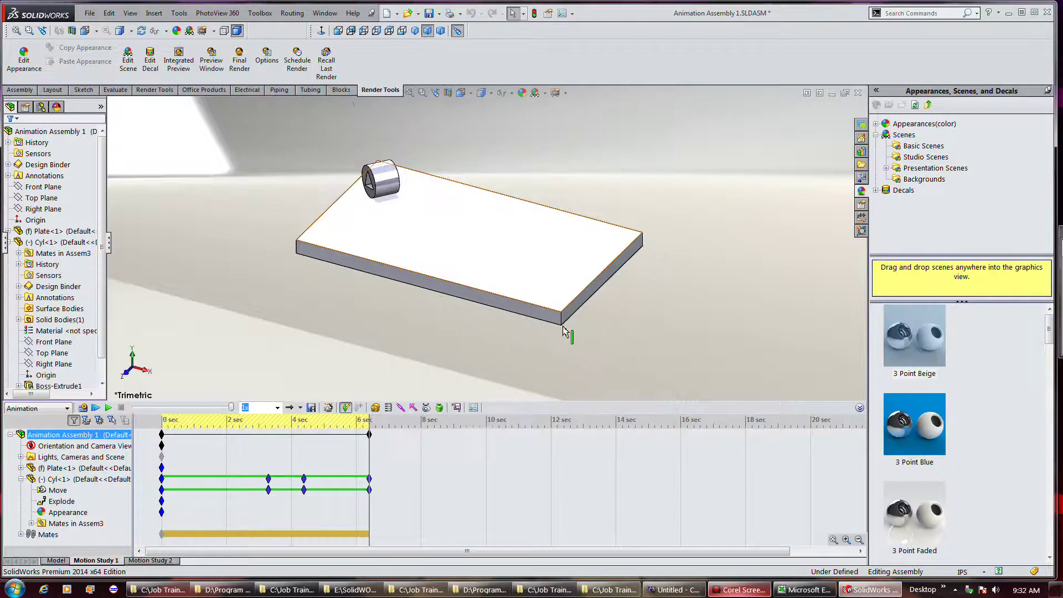
Step: Switch from the Motion Study 1 timeline back to the Model tab
click(55, 560)
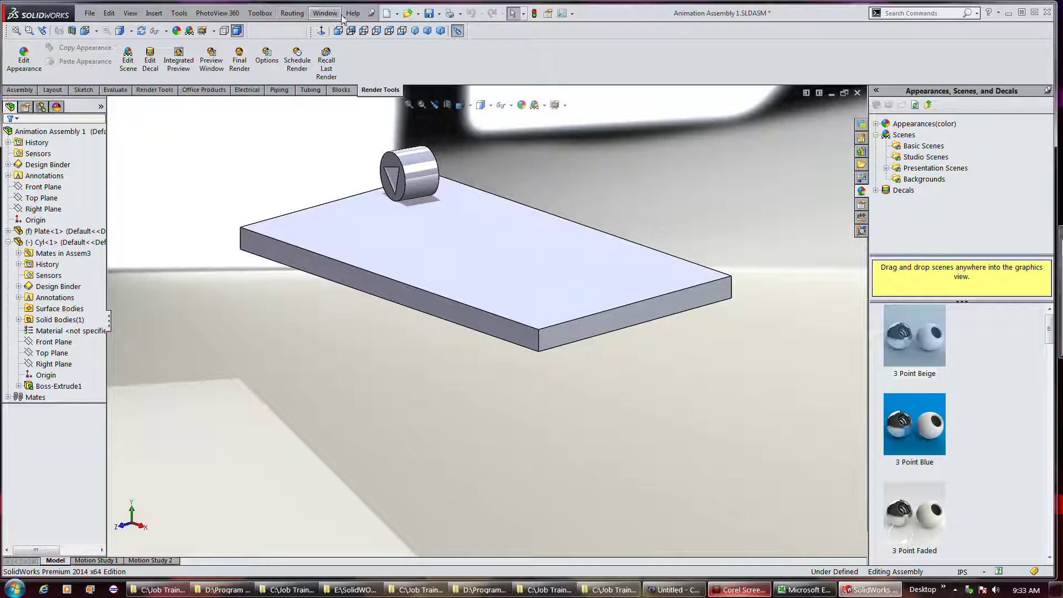
Step: Open the File menu from the menu bar
click(90, 14)
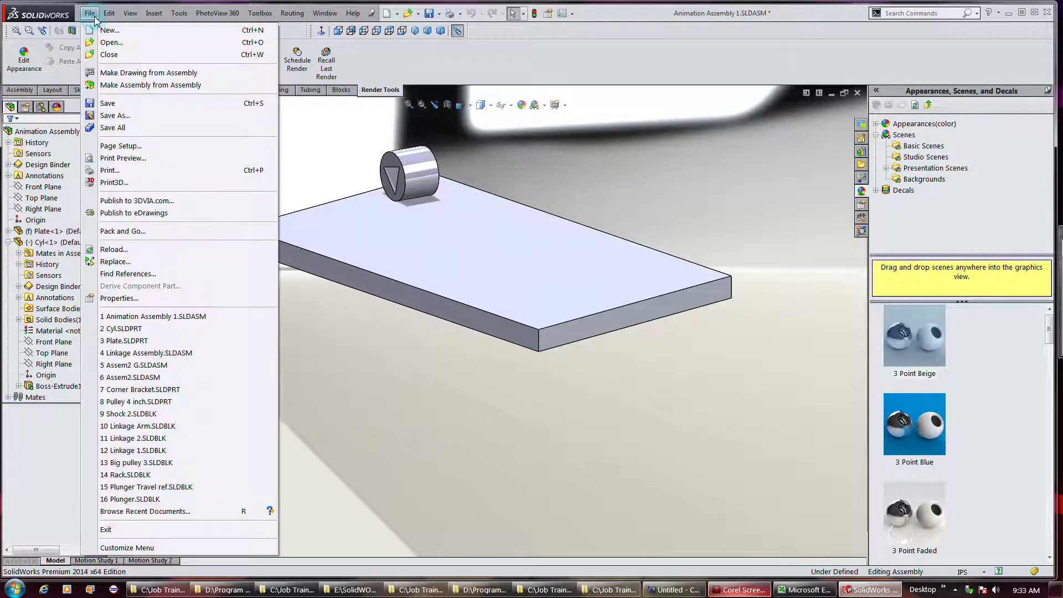